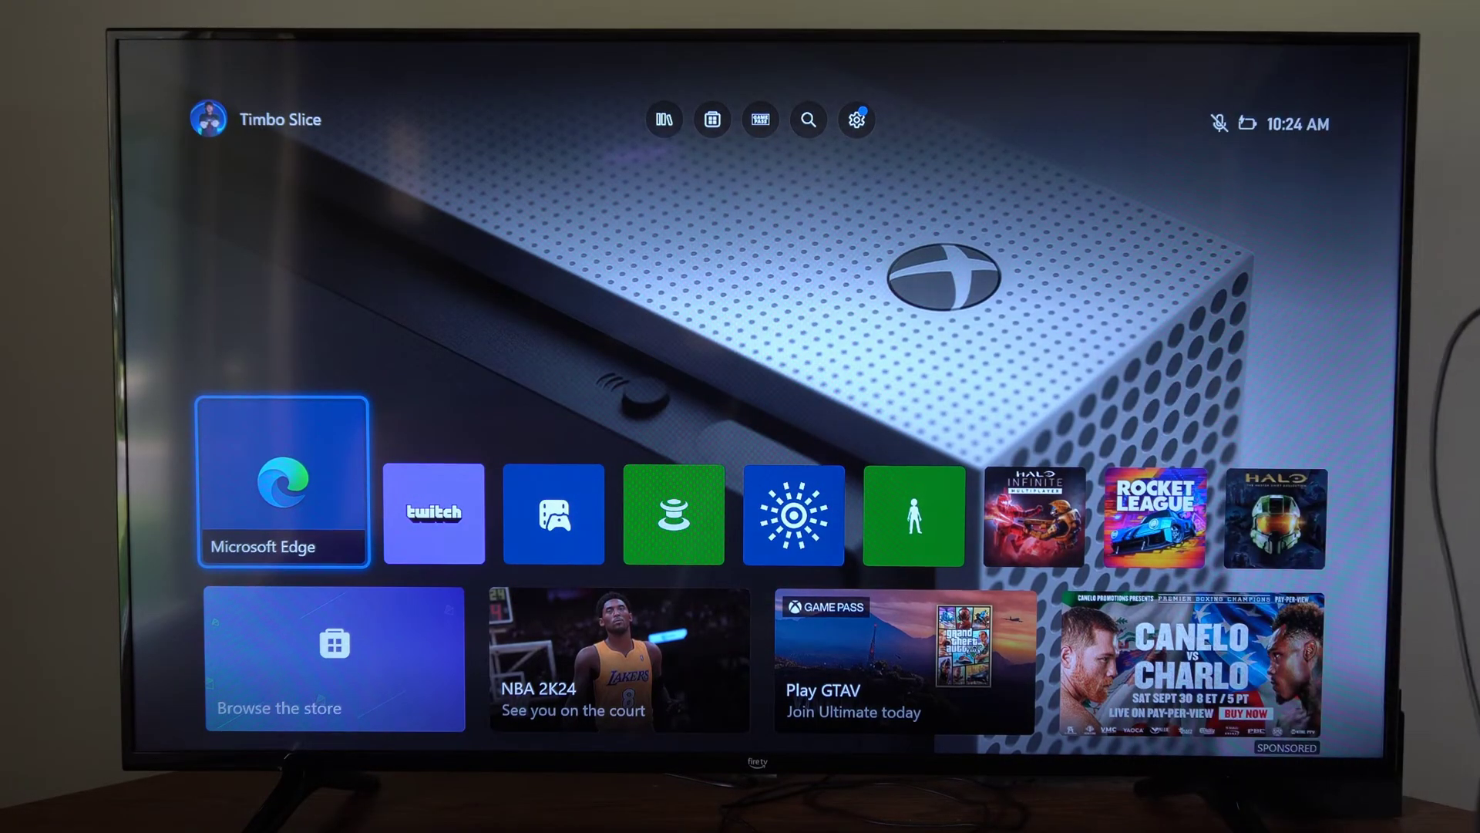
Move focus off the Microsoft Edge tile on the home screen and back onto it
key(Right)
key(Left)
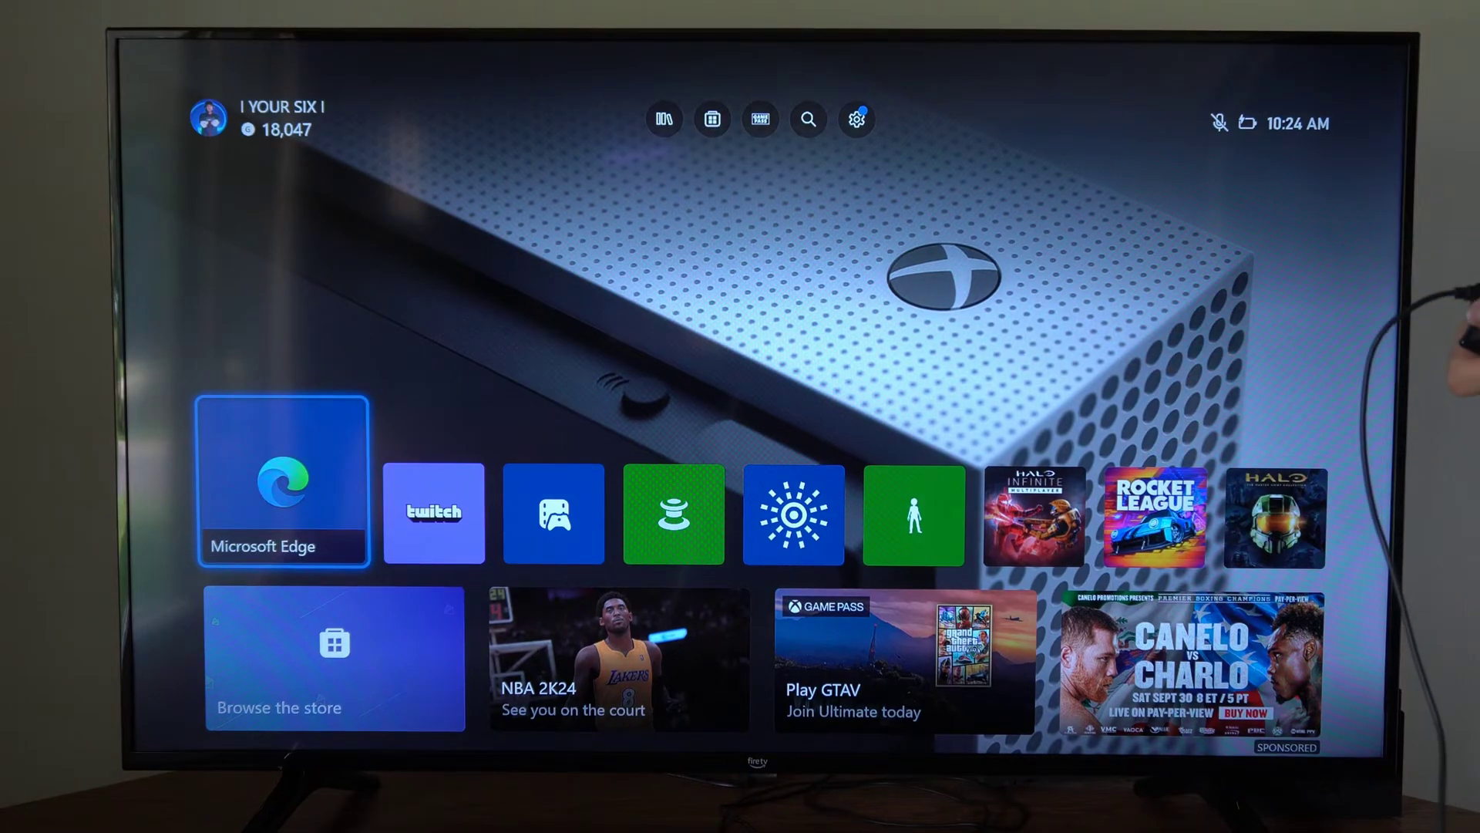
Open the full My games & apps library from the console guide
key(super)
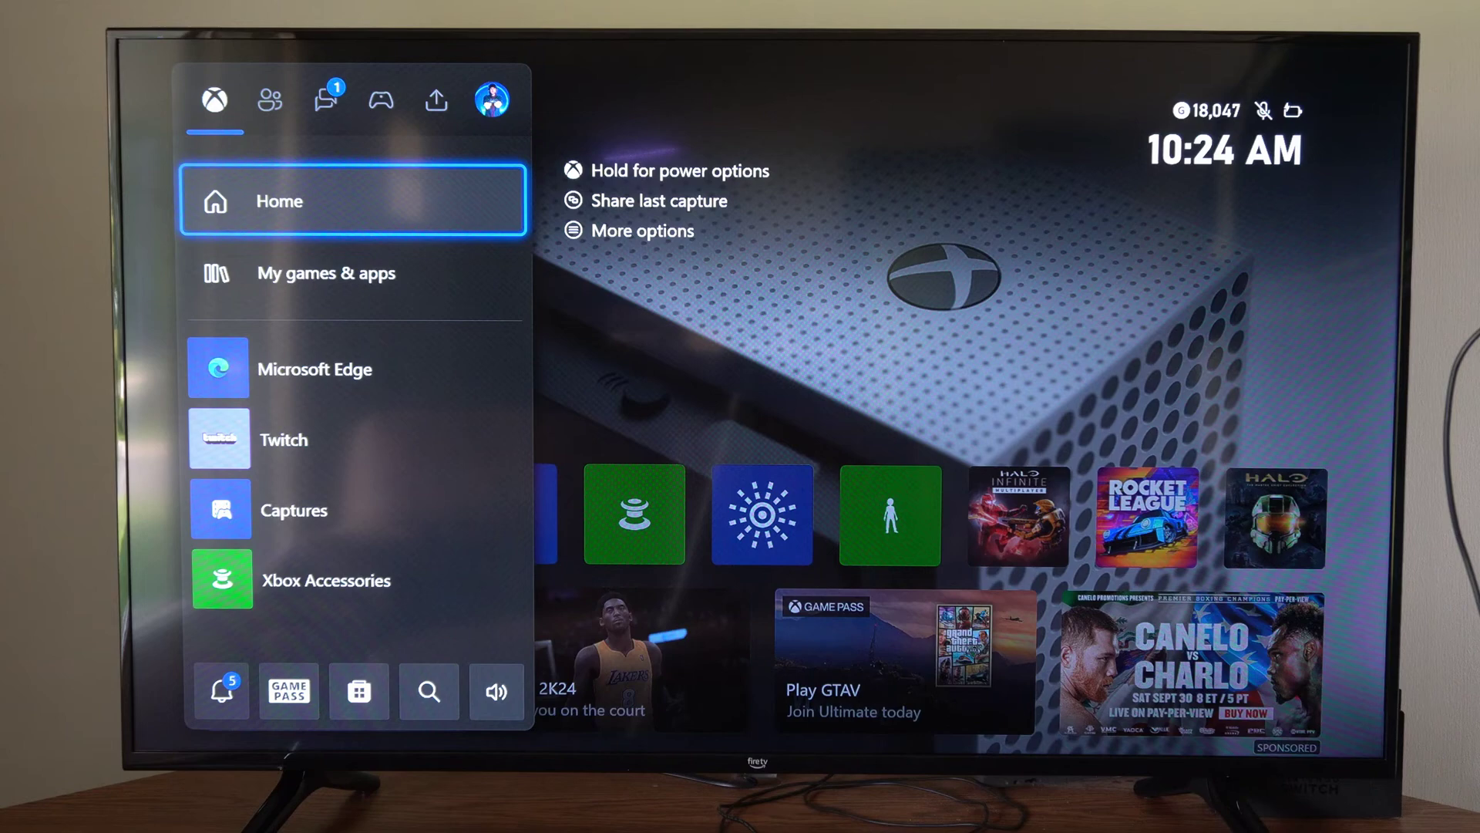
key(Down)
key(Return)
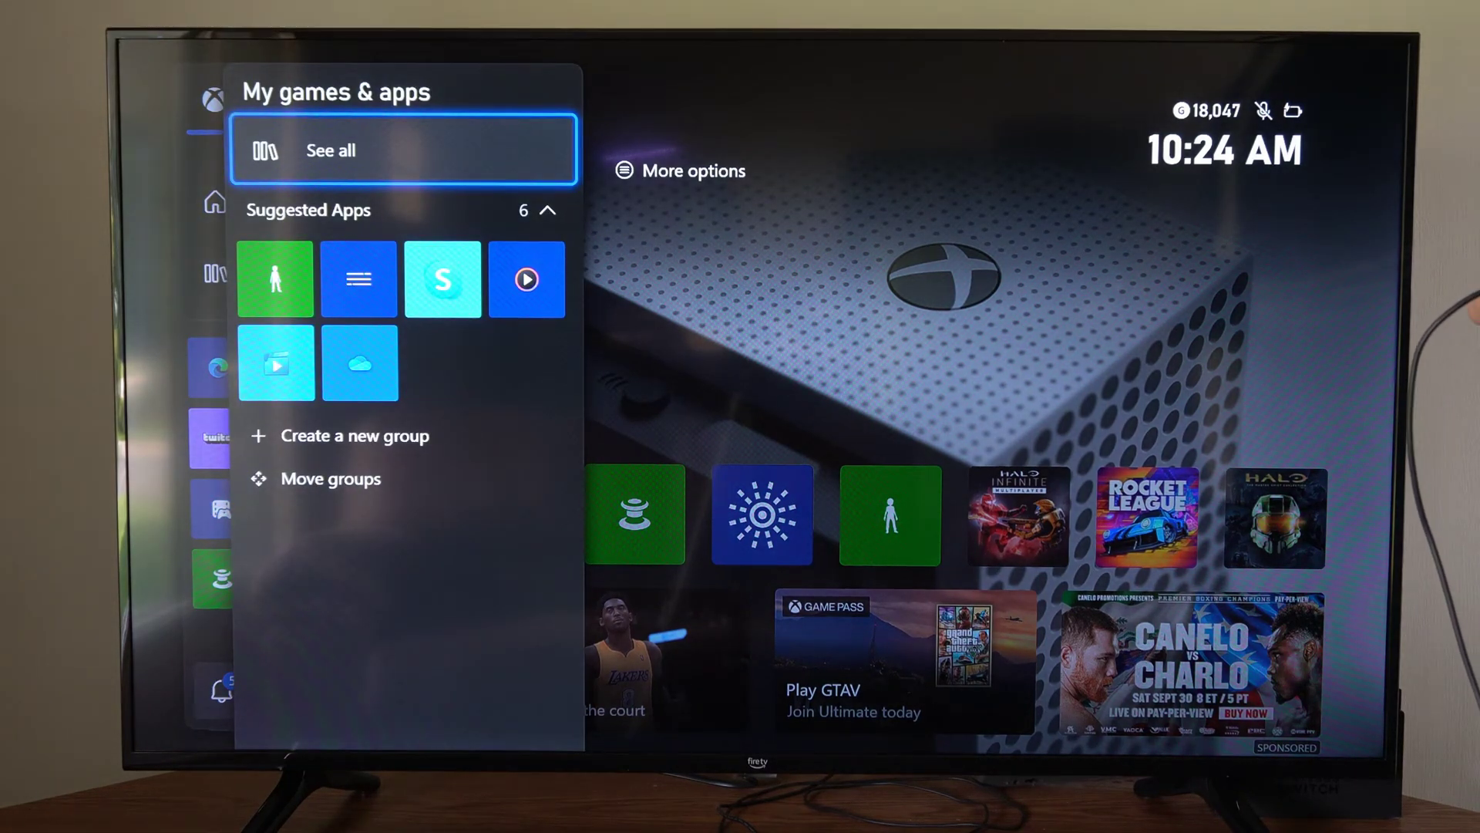
key(Return)
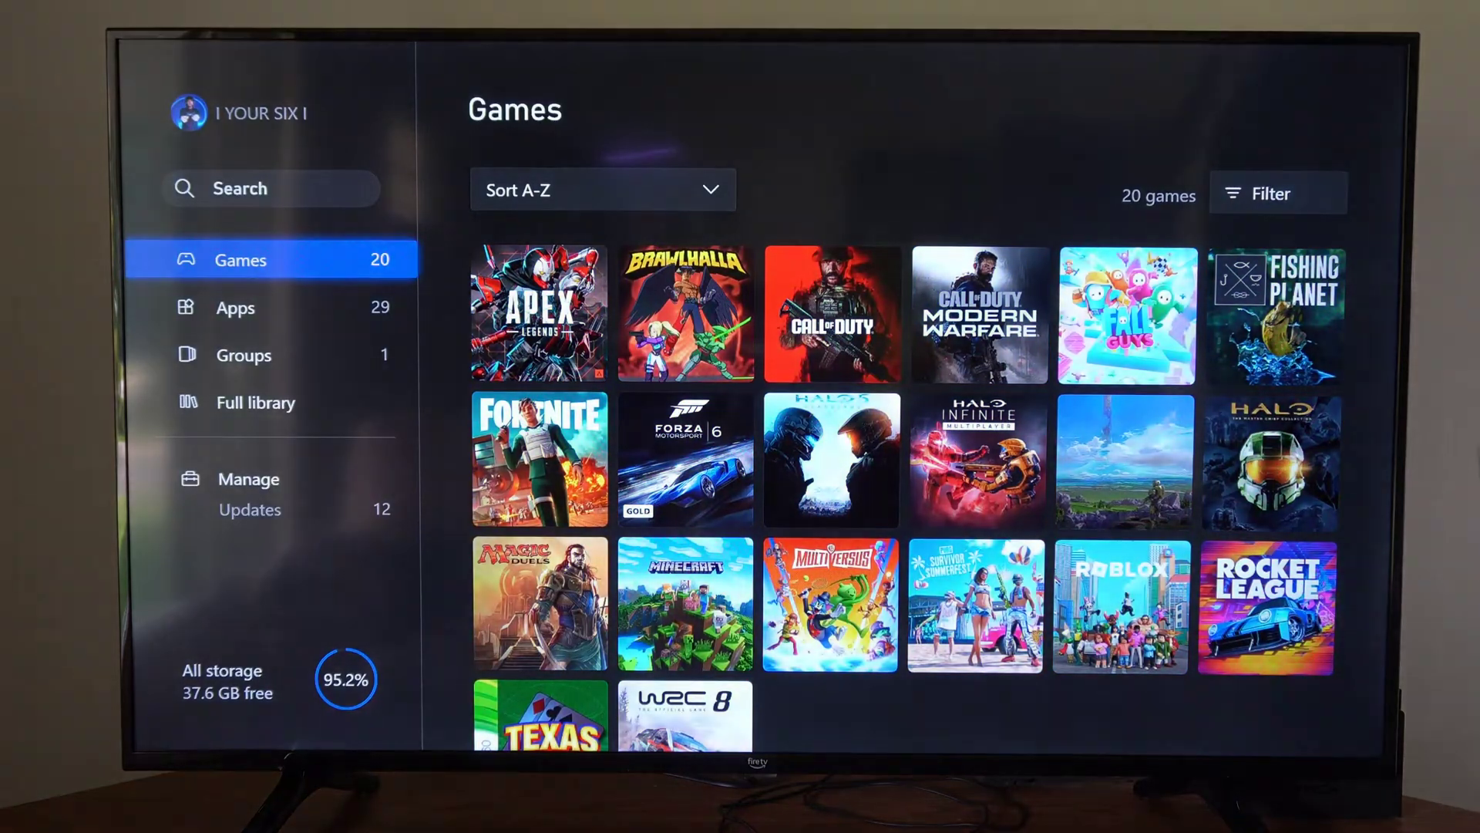
Switch the library to Apps and launch the Microsoft Edge tile
key(Down)
key(Right)
key(Right)
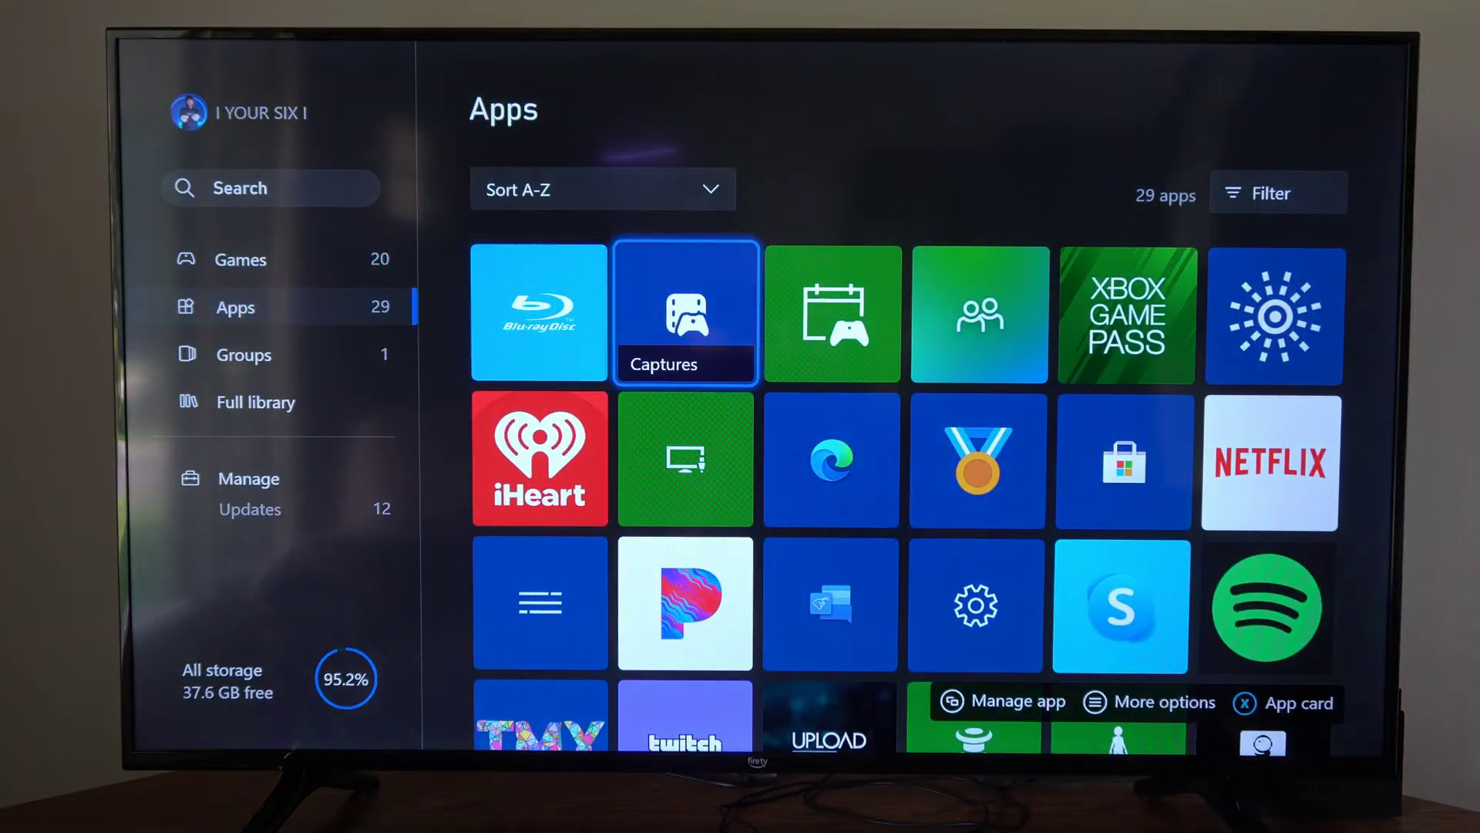
key(Right)
key(Down)
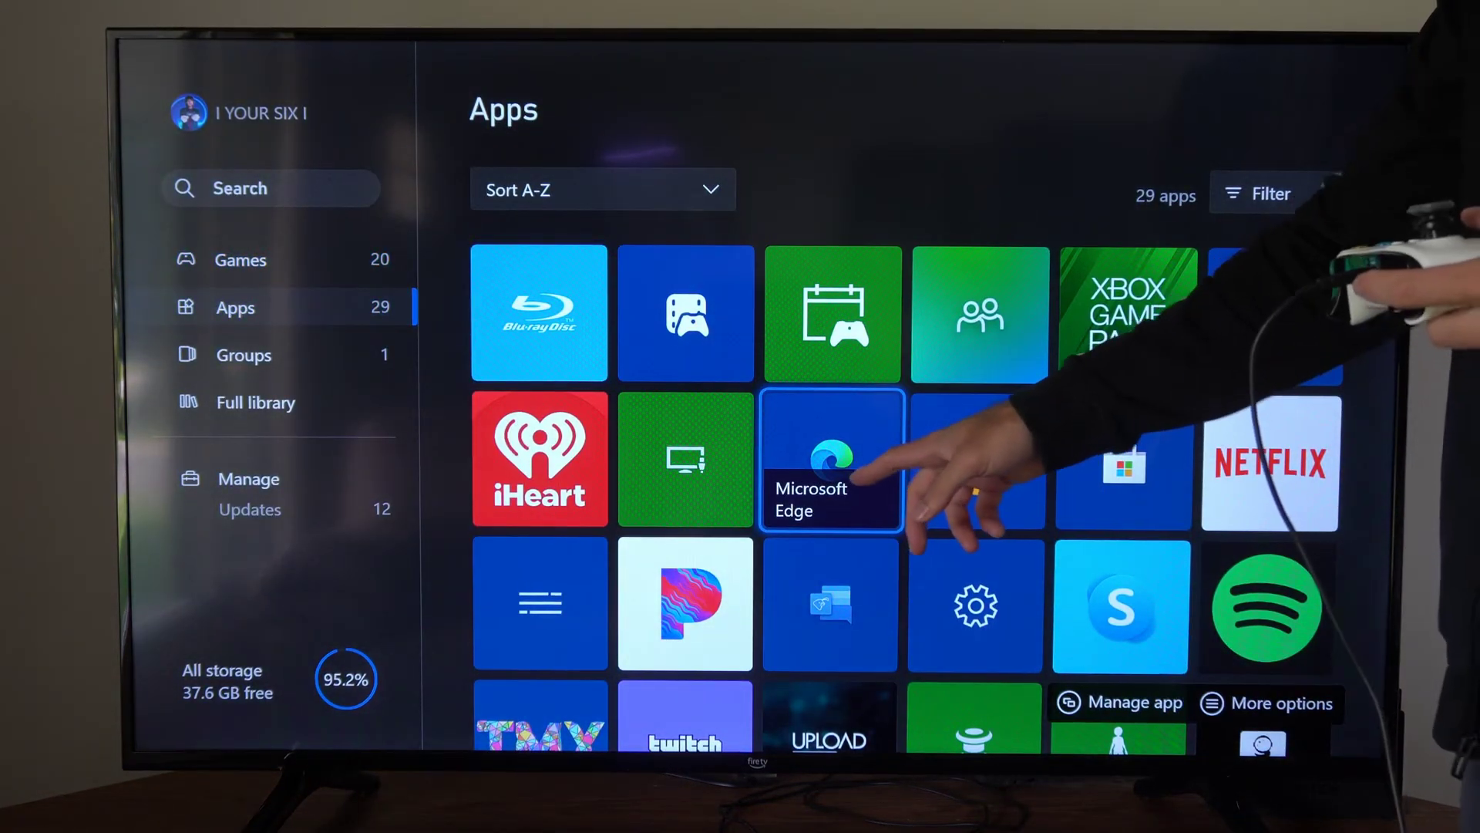
key(Return)
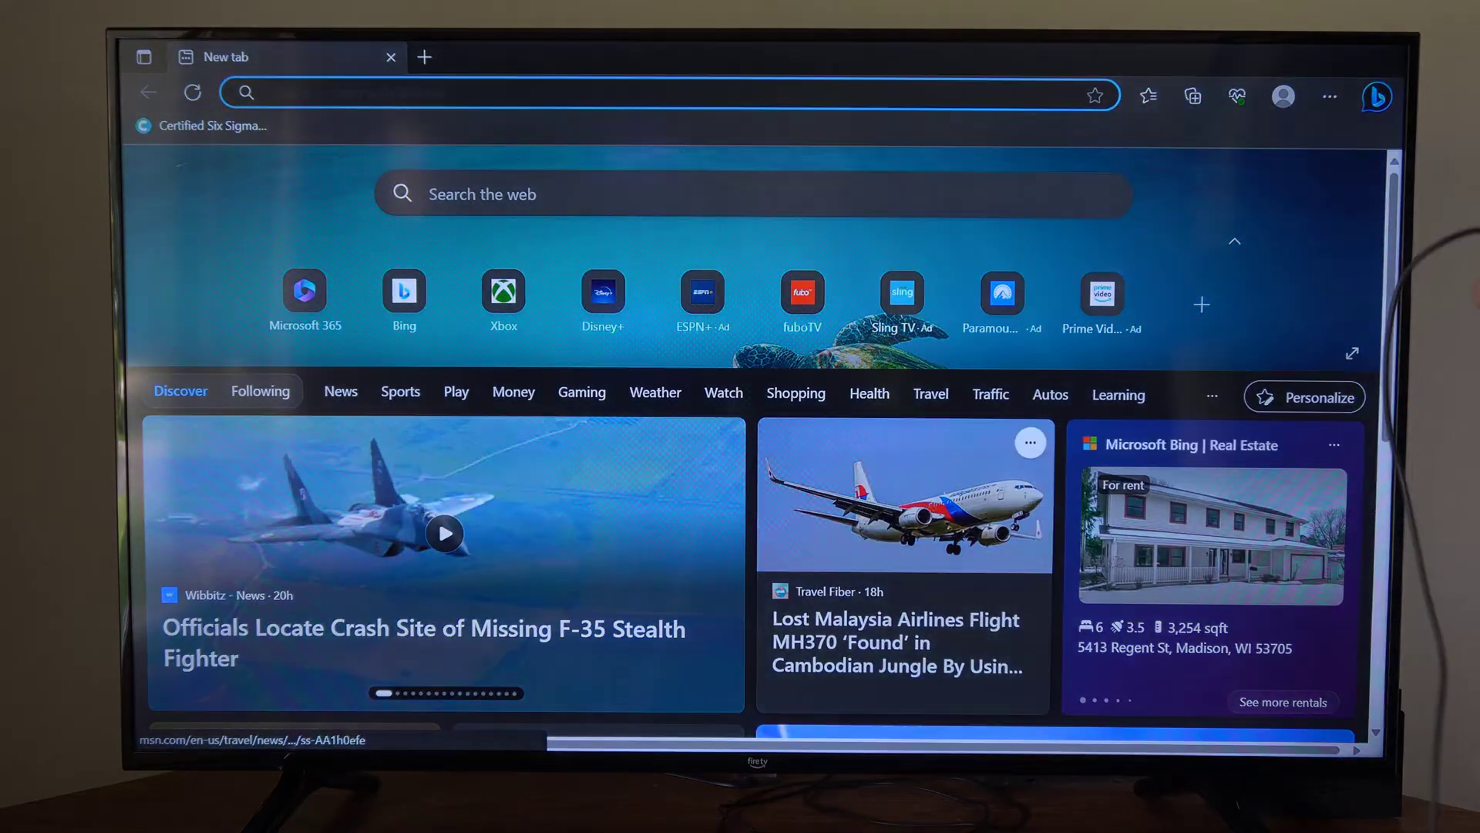
Go Home through the guide and open the Microsoft Edge tile's options menu
key(super)
key(Return)
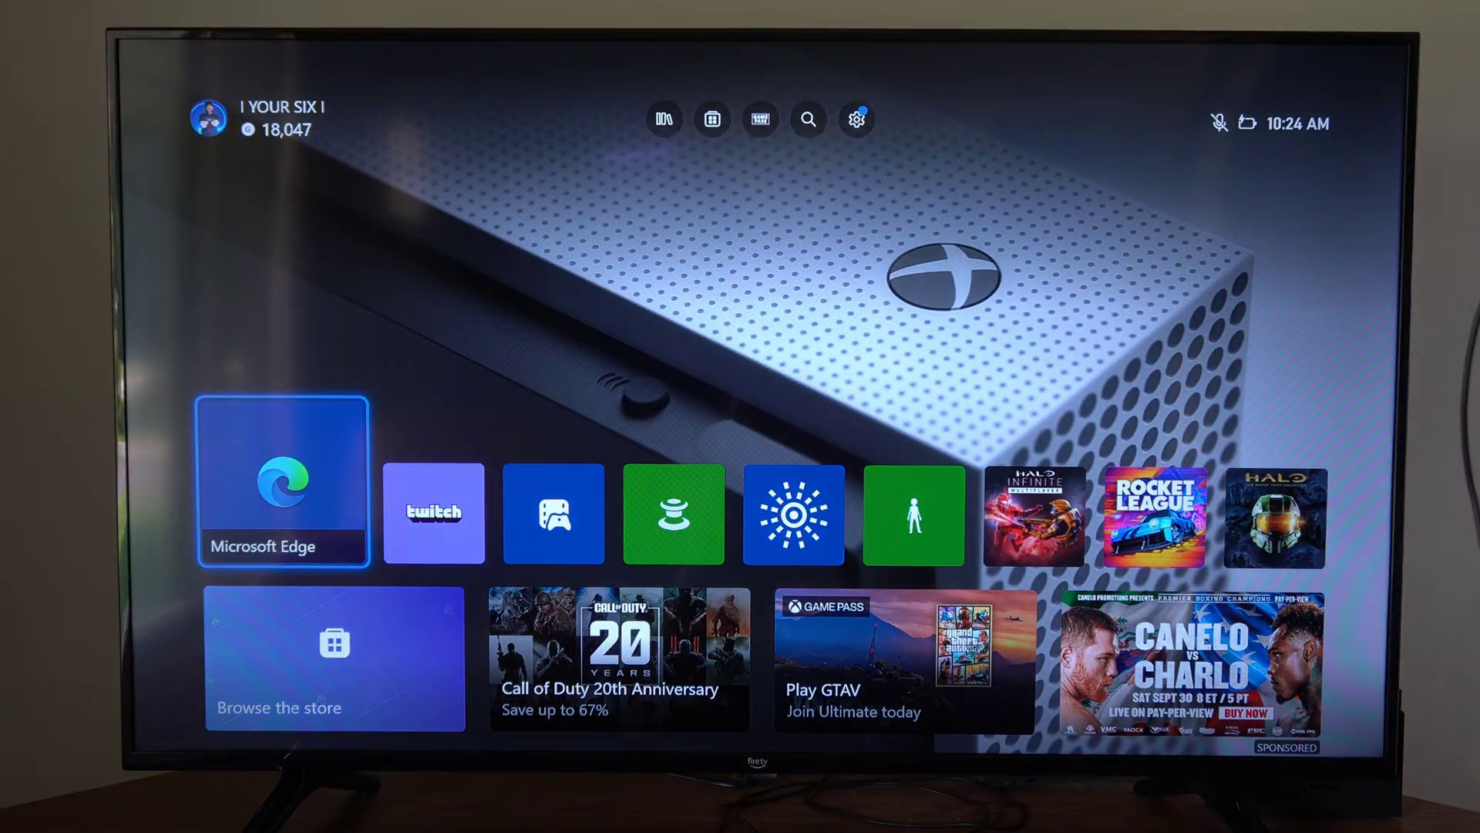
key(Menu)
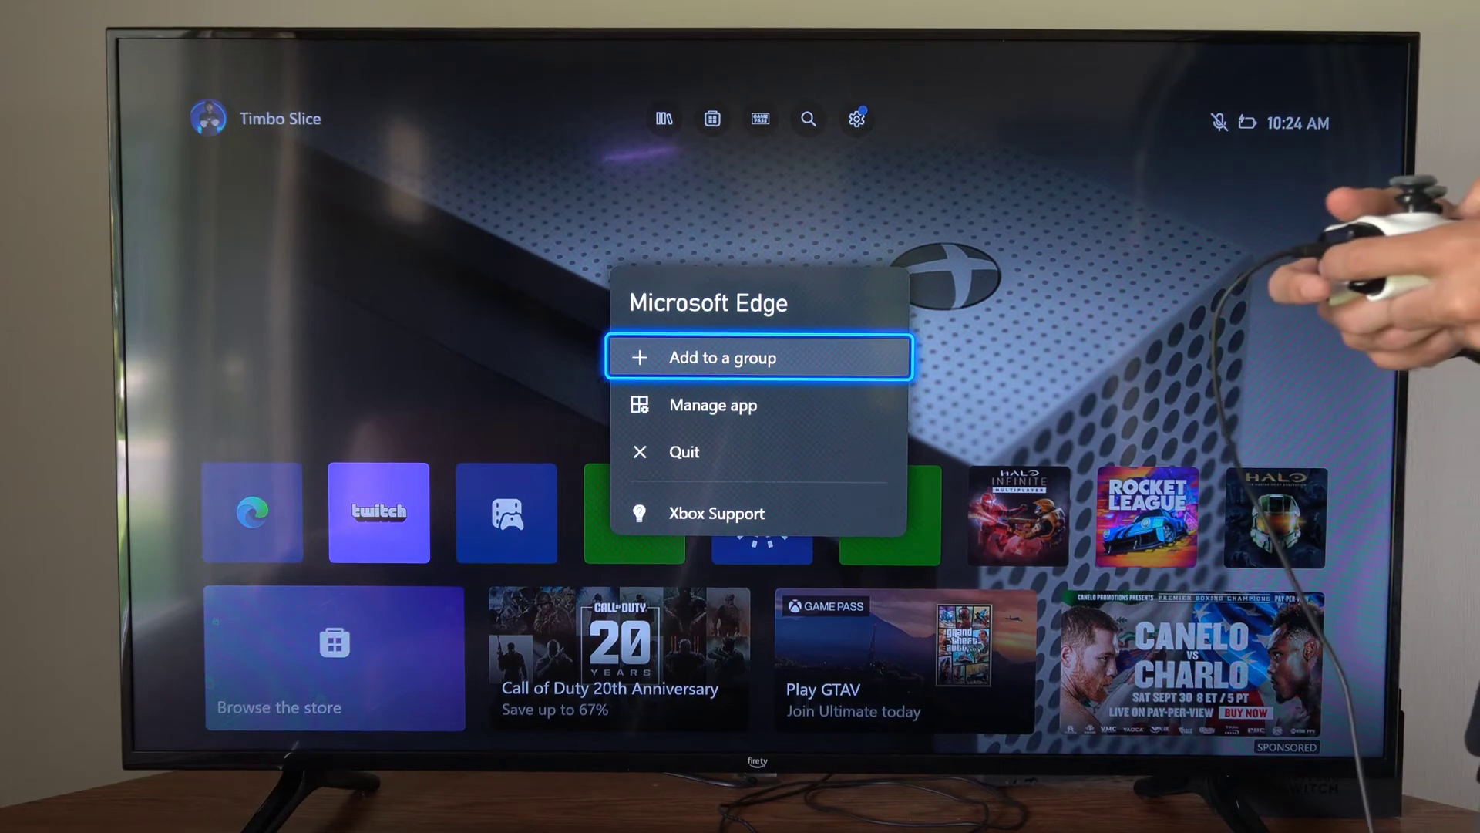
View Microsoft Edge's Manage app page with 116.6 MB of saved data, then return Home
key(Down)
key(Return)
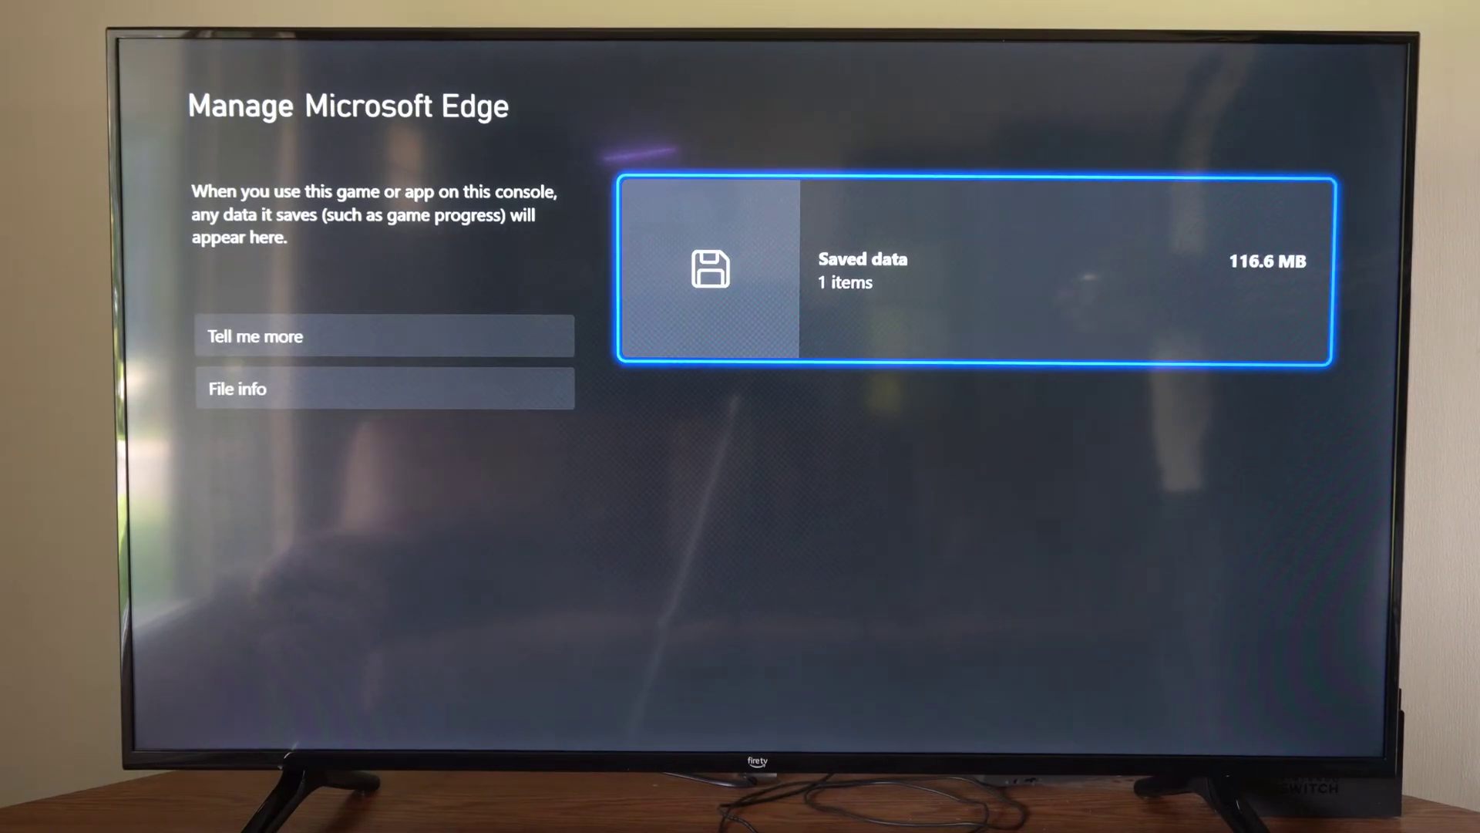
key(Escape)
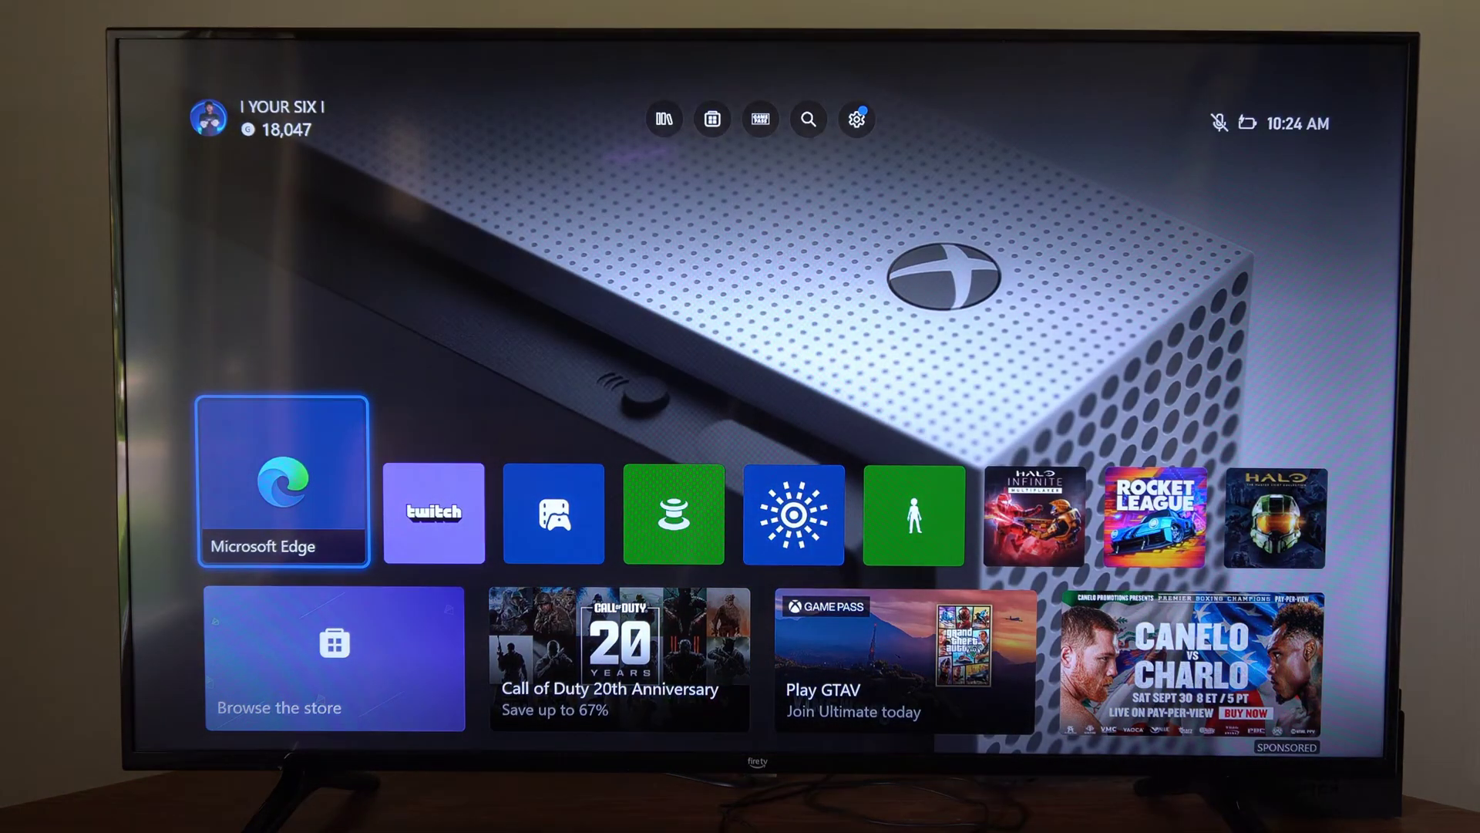
Open the full My games & apps library from the console guide
key(super)
key(Down)
key(Return)
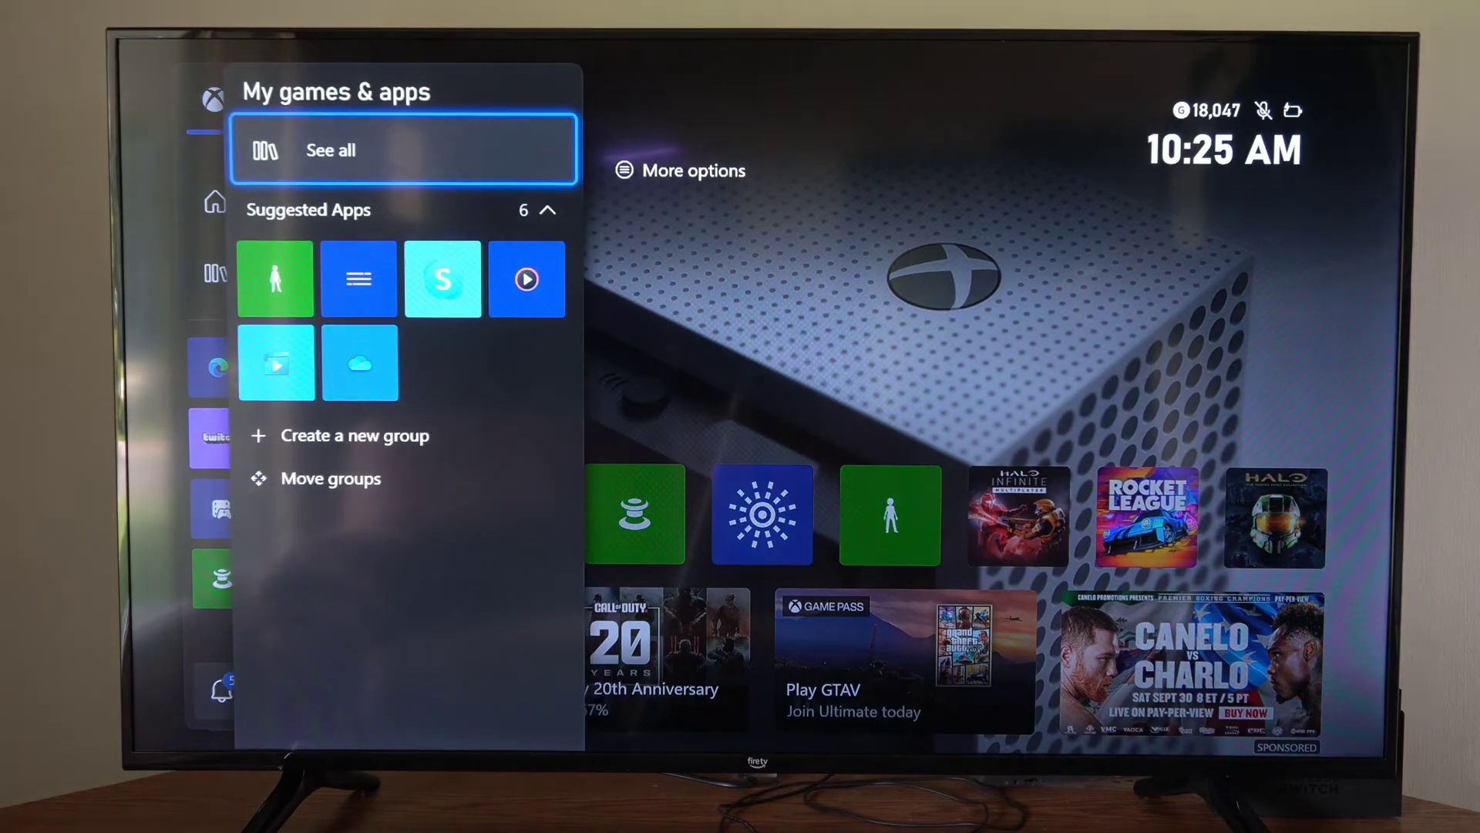
key(Return)
Switch the library to Apps and focus Microsoft Edge, opening and closing its options menu
key(Down)
key(Right)
key(Down)
key(Right)
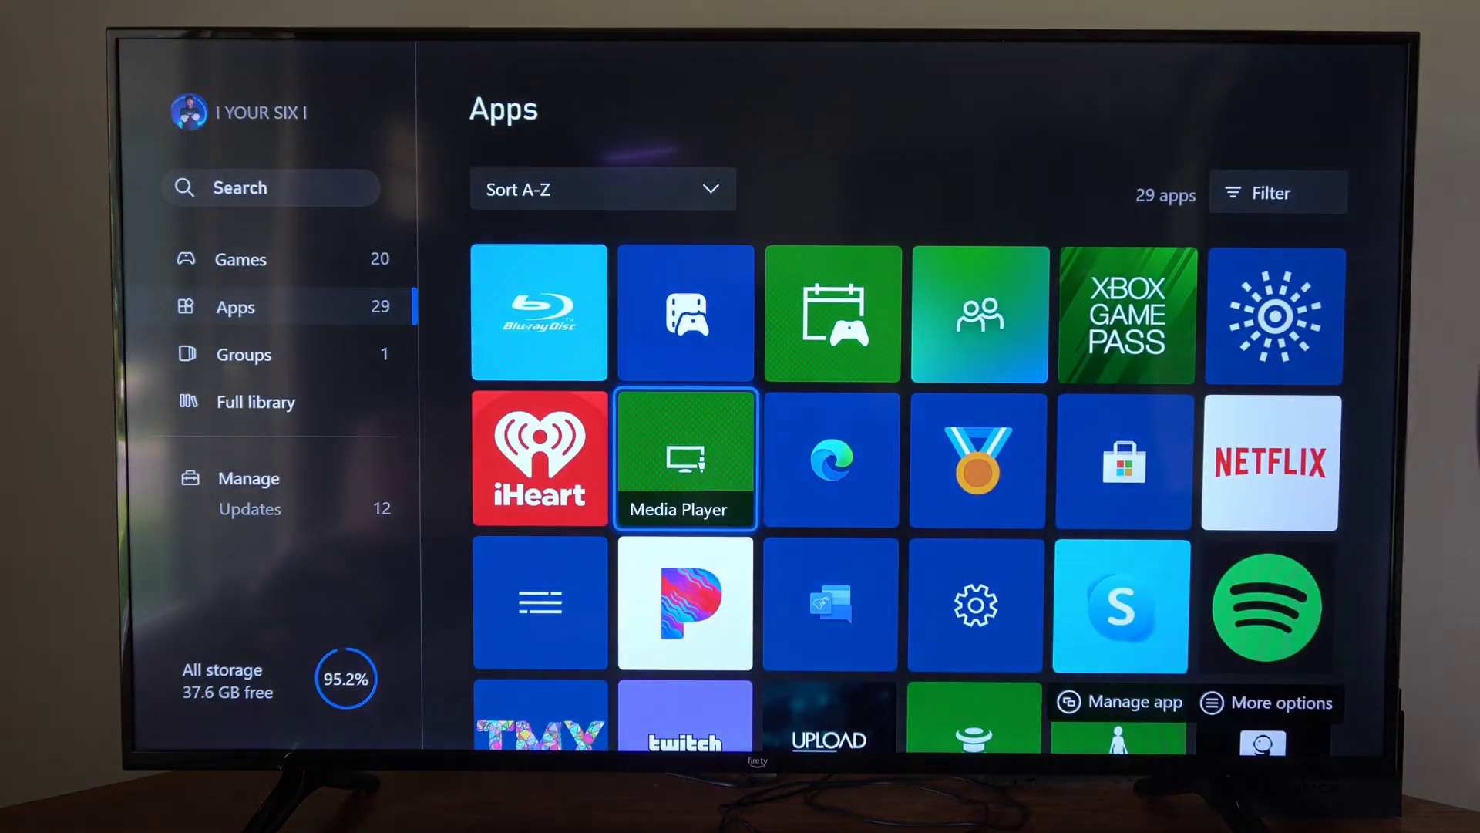
key(Right)
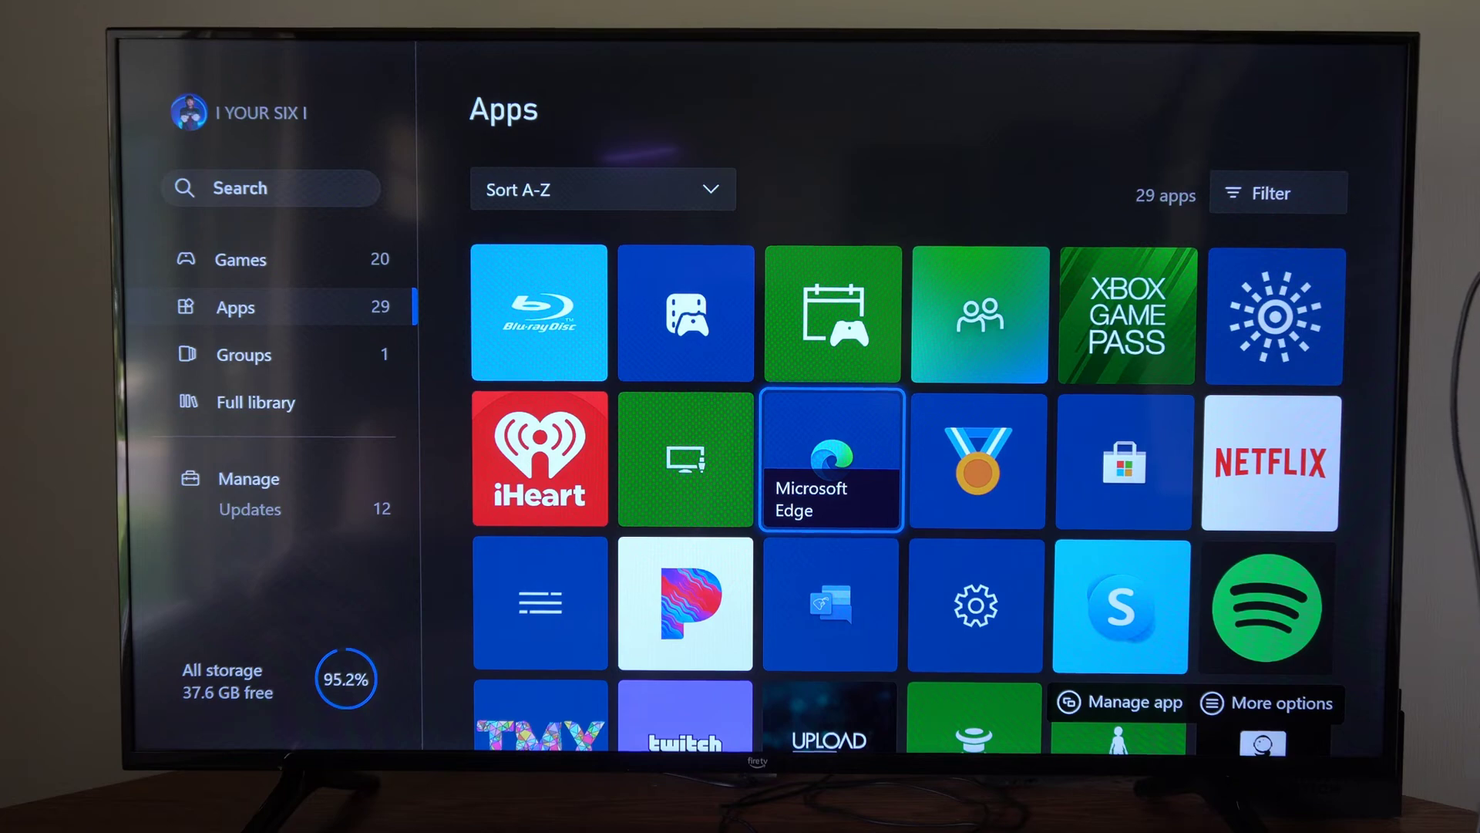
key(Menu)
key(Escape)
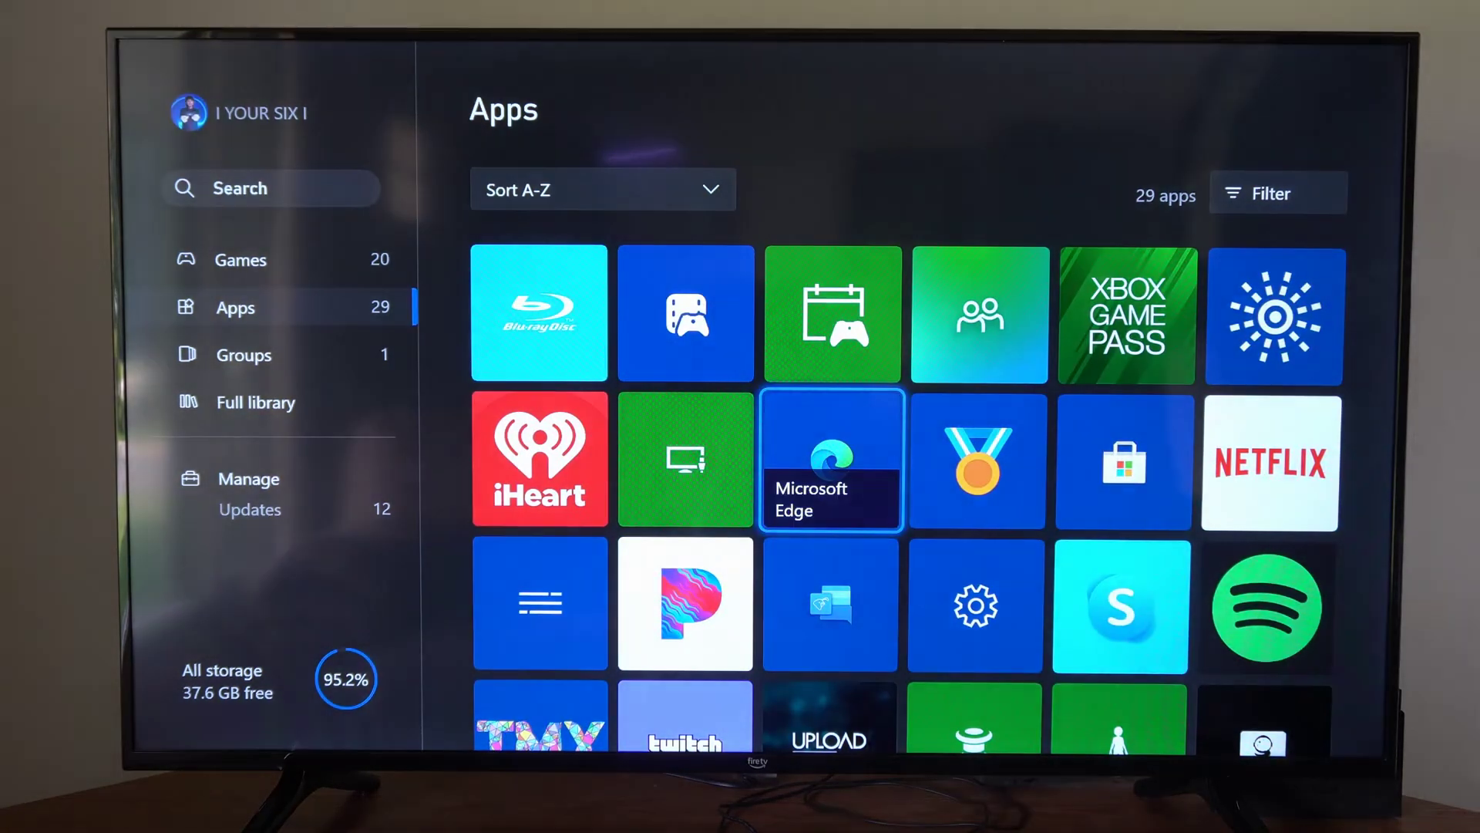
key(Return)
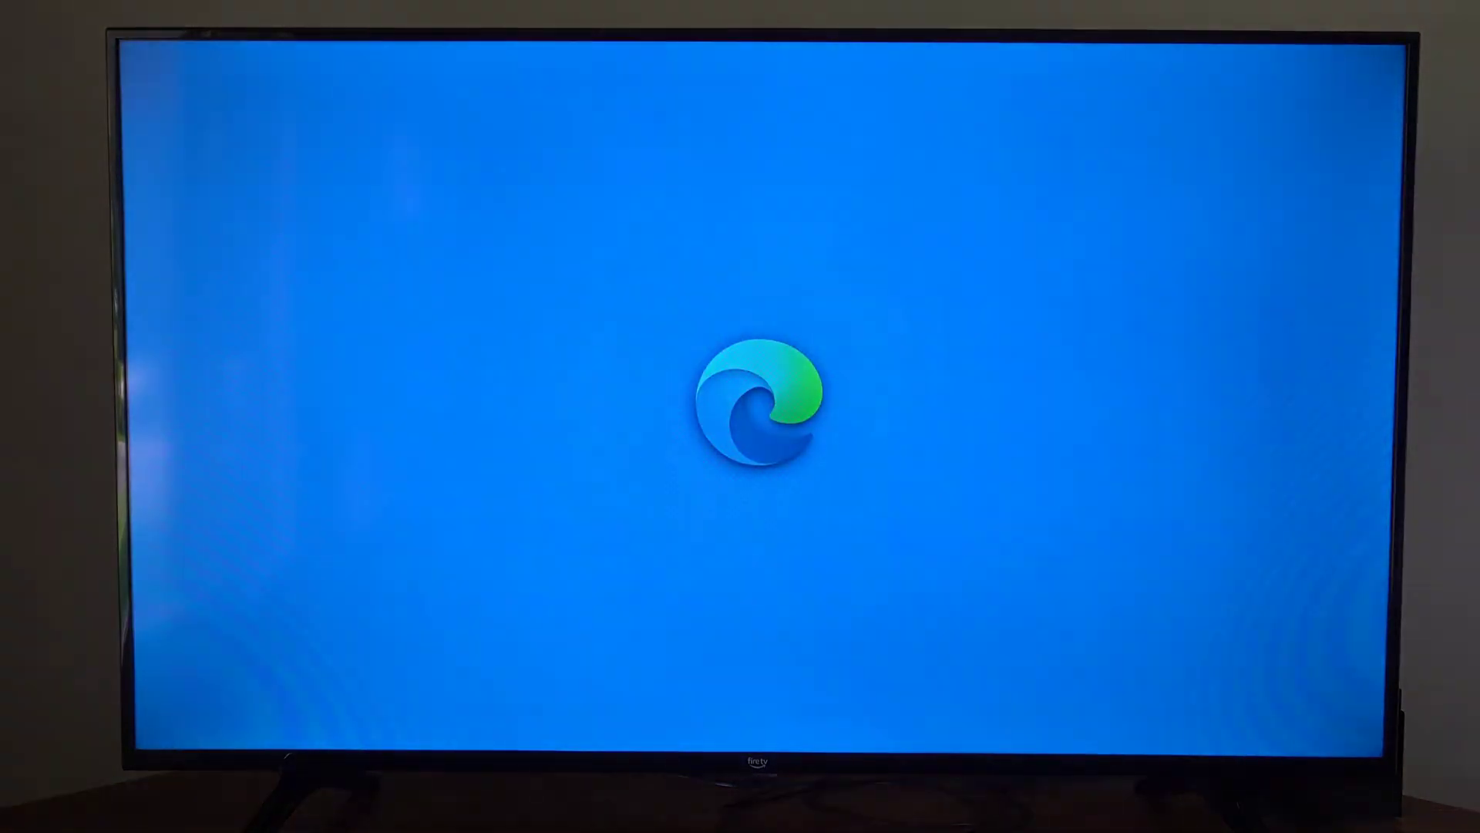